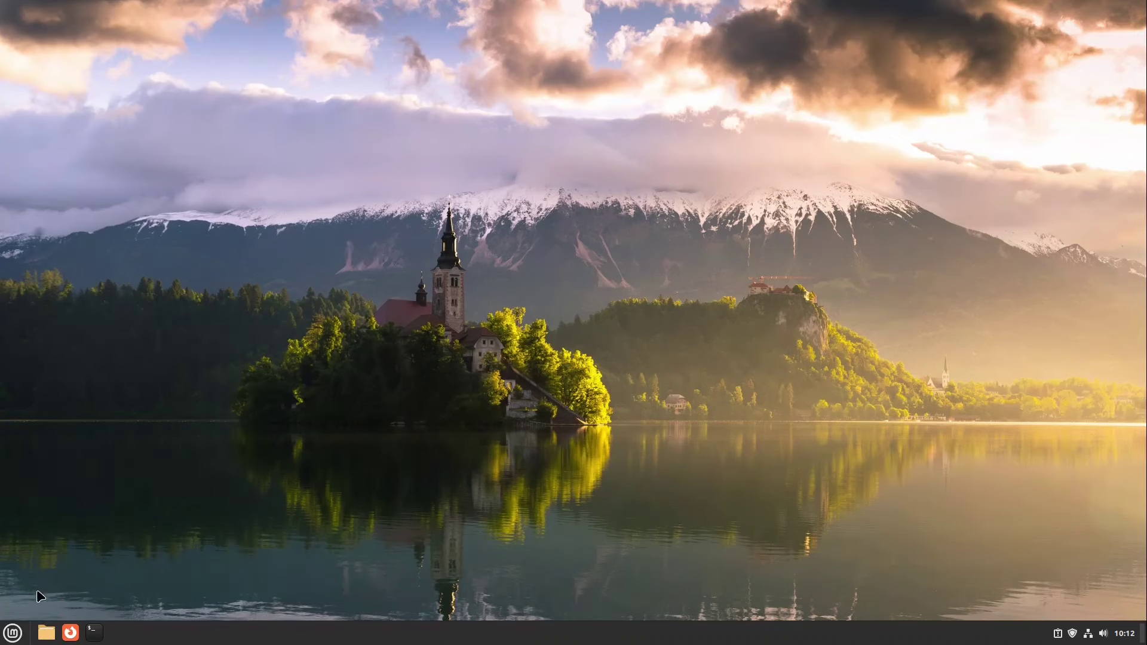
Step: Show the context options for Calculator in the application menu
click(11, 637)
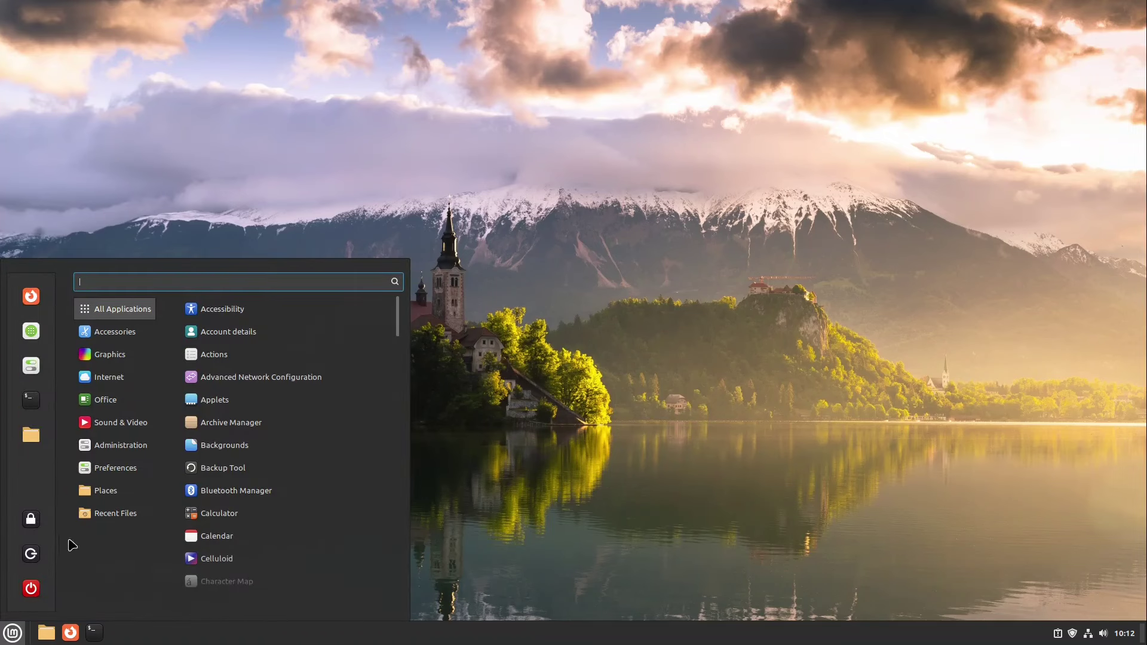
mouse_move(116, 330)
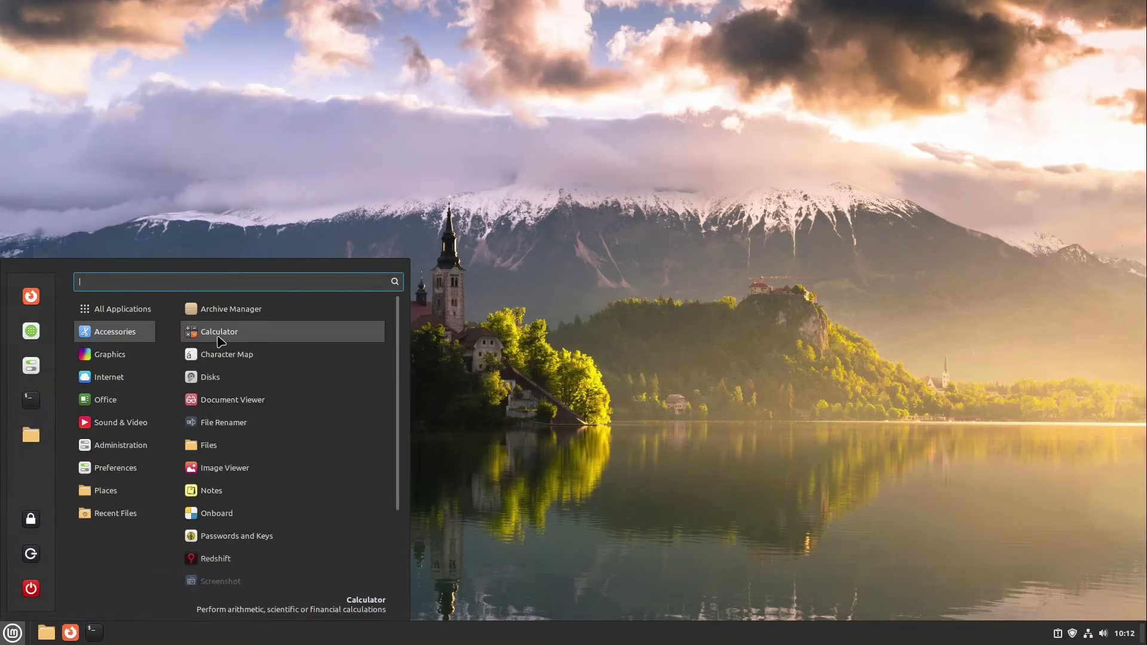
right_click(190, 341)
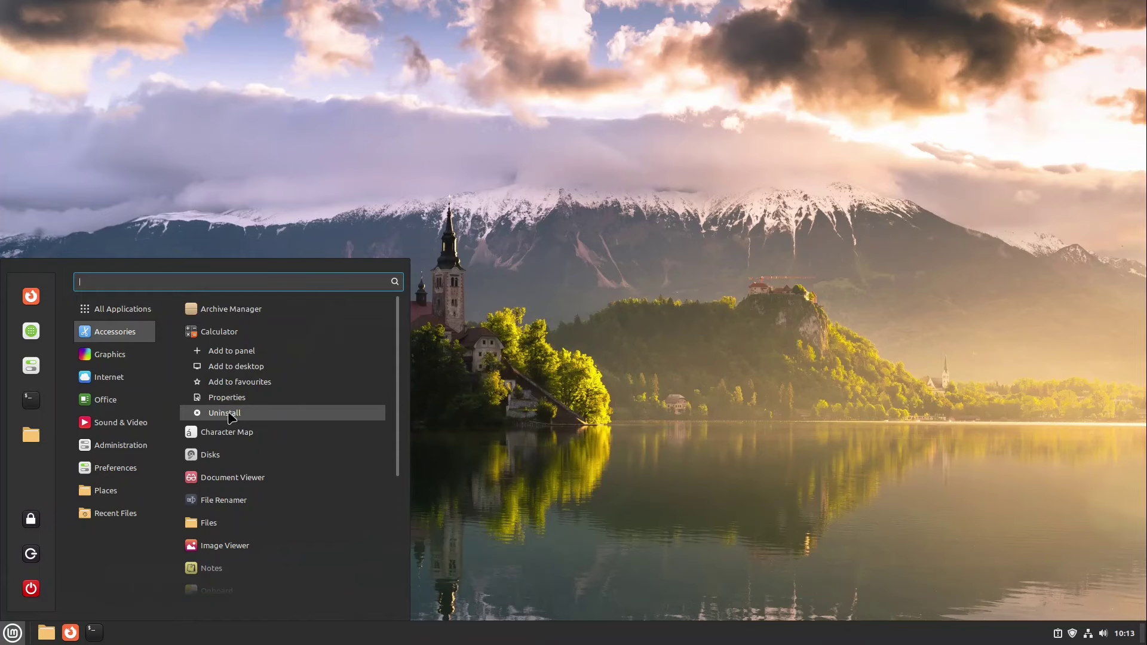
Step: Review the pending system report's system information and crash reports, then close it
click(1057, 634)
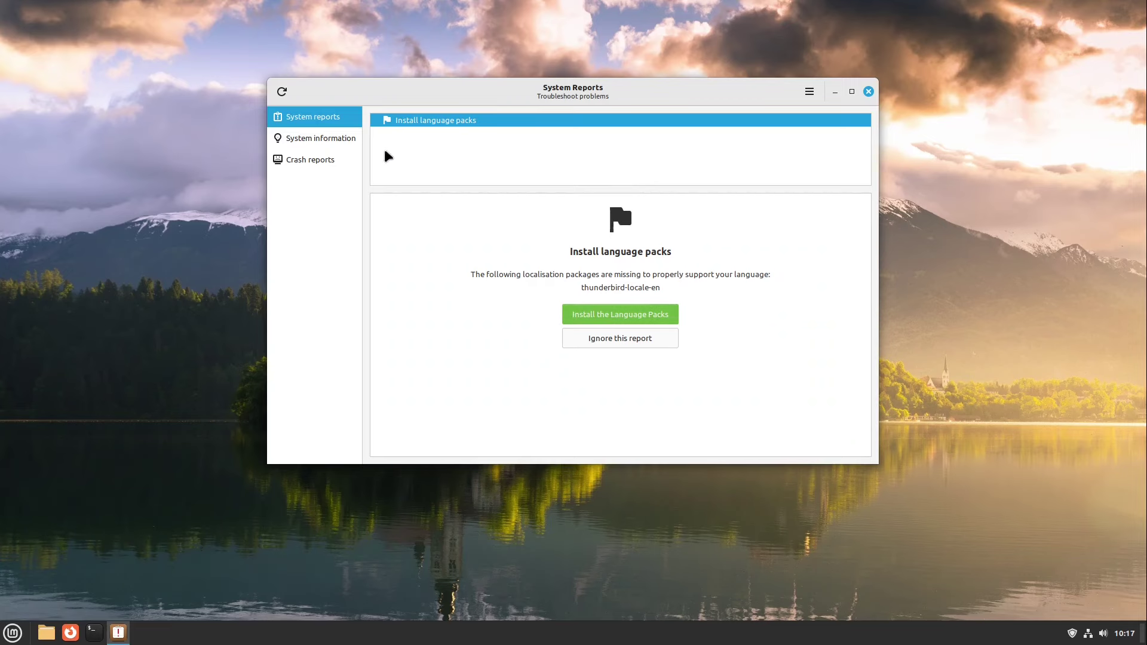
click(328, 136)
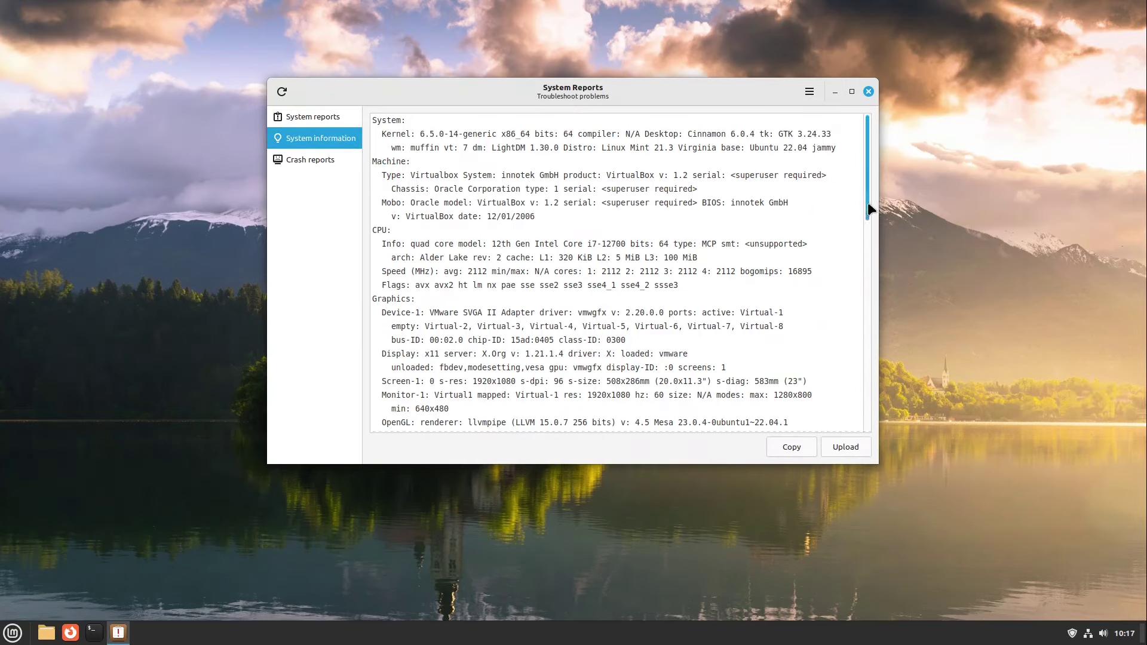
drag(868, 205, 310, 176)
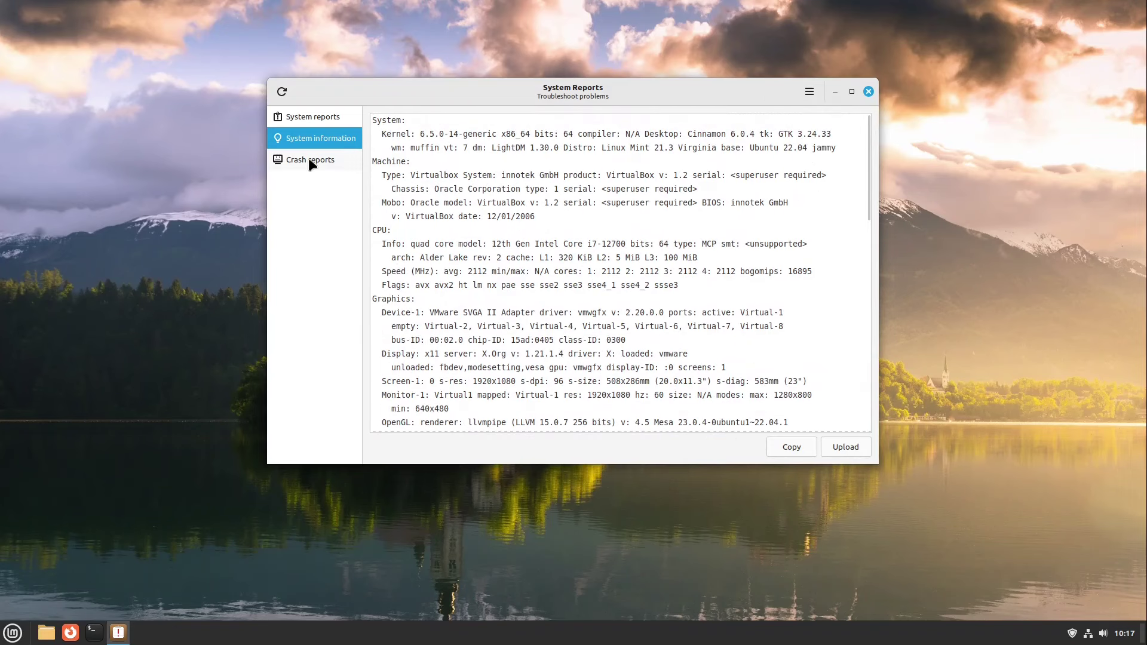
click(309, 161)
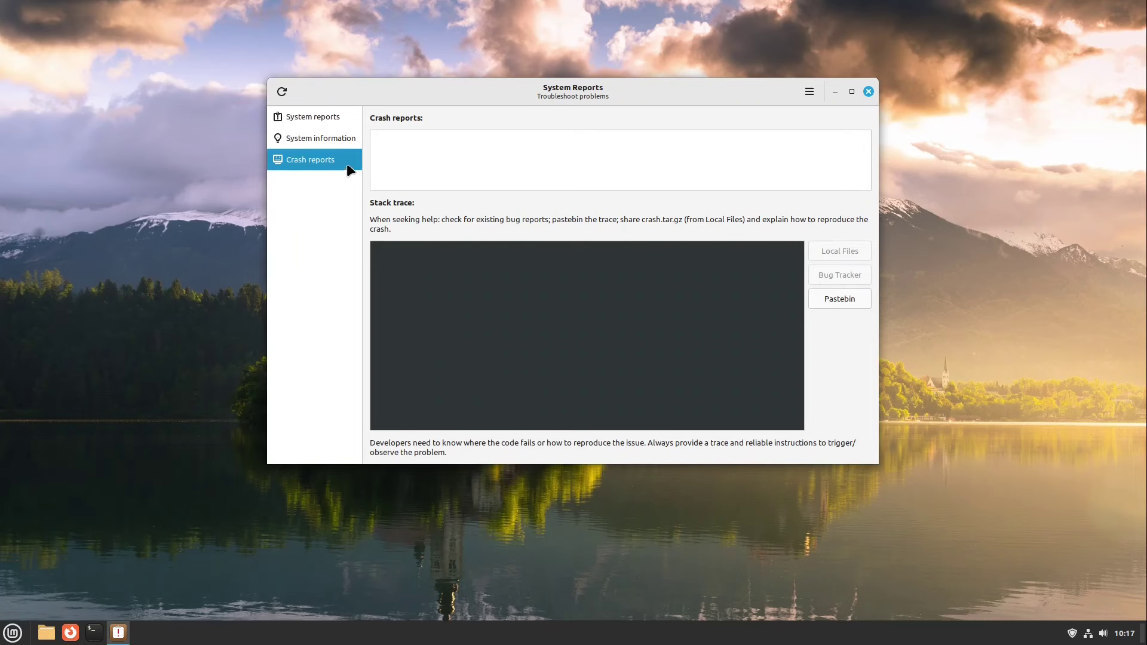
key(alt+F4)
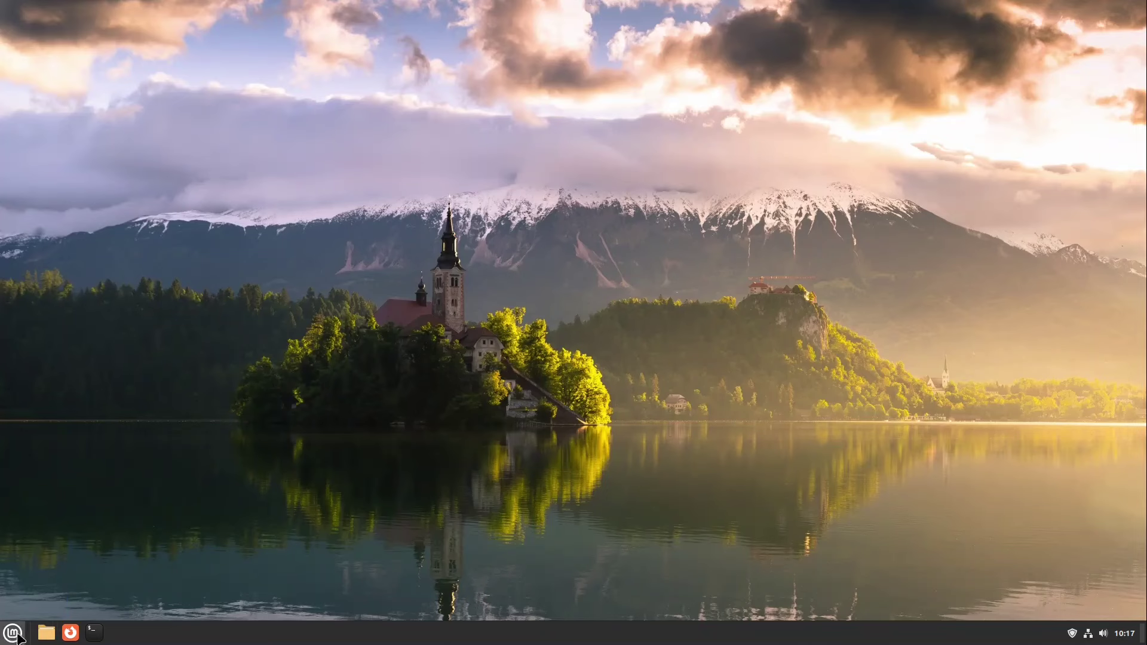
Step: Create an empty document named Test.txt in the Documents folder
click(46, 633)
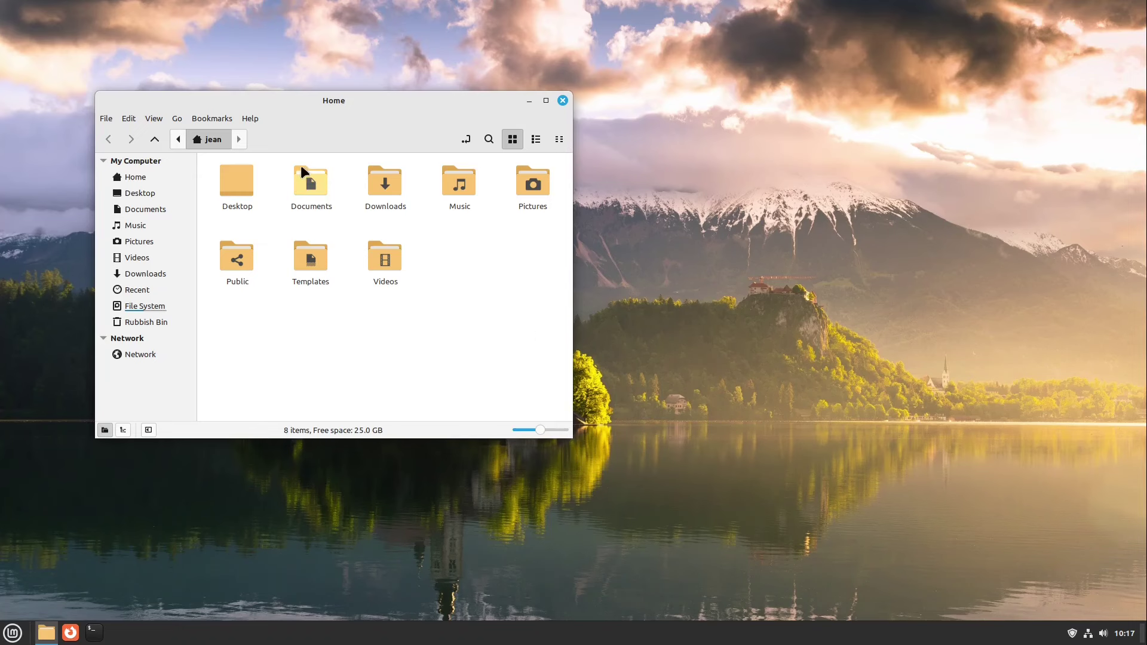
double_click(310, 176)
right_click(301, 220)
click(512, 263)
text(Test.txt)
key(Return)
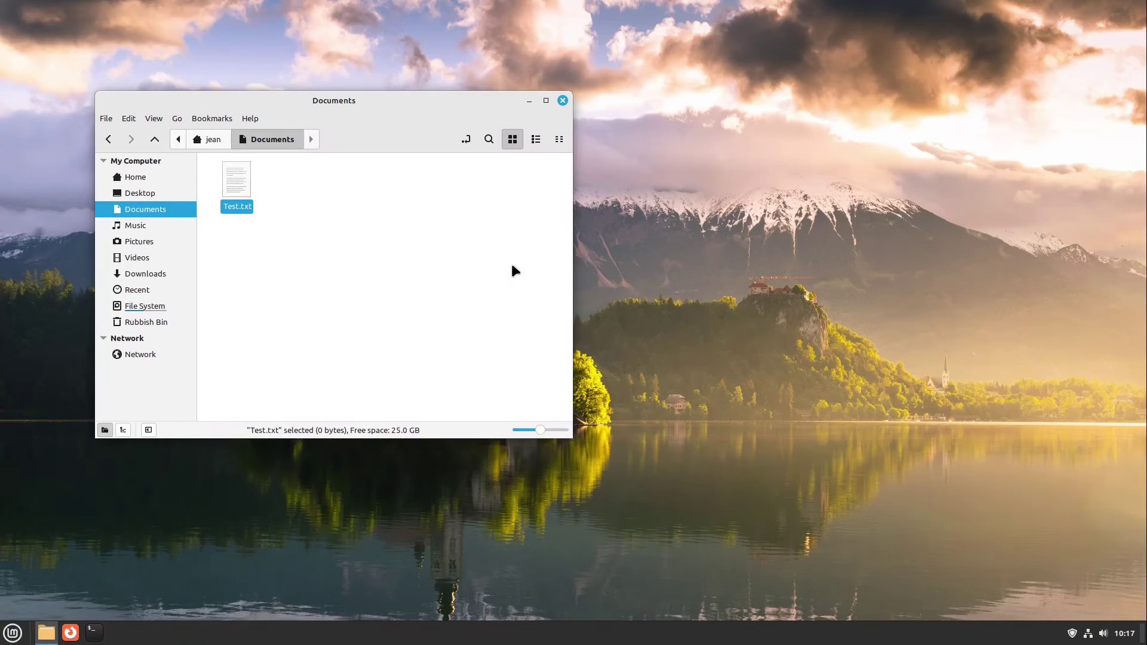
Step: Add Test.txt to favourites and confirm it appears in the panel's favourites list
right_click(233, 188)
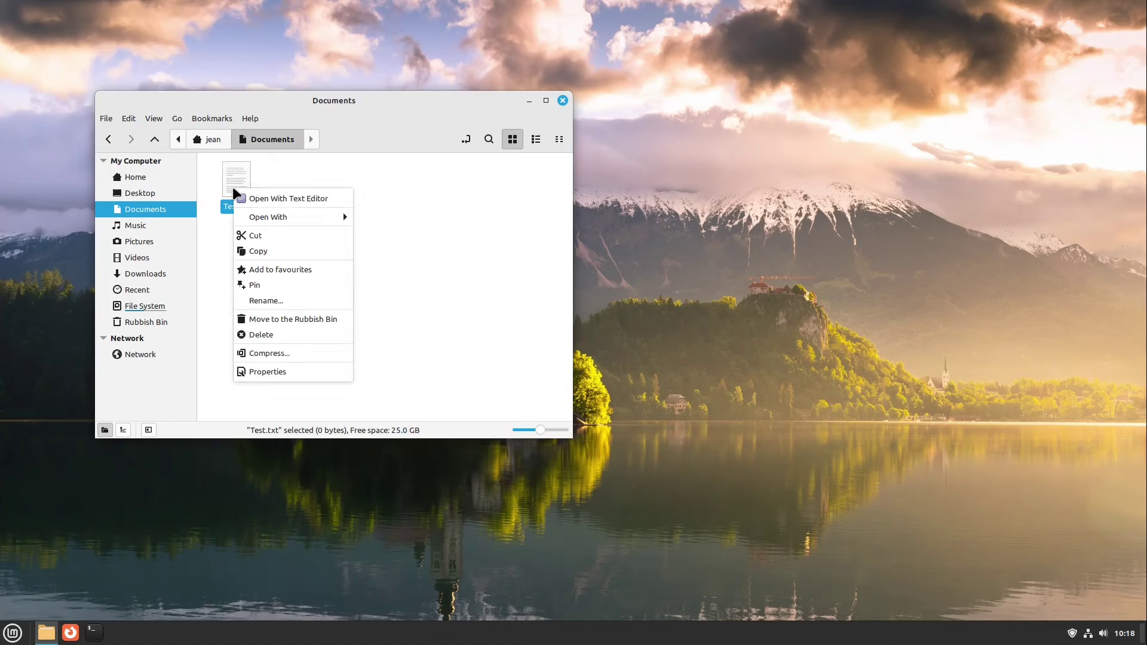
click(266, 272)
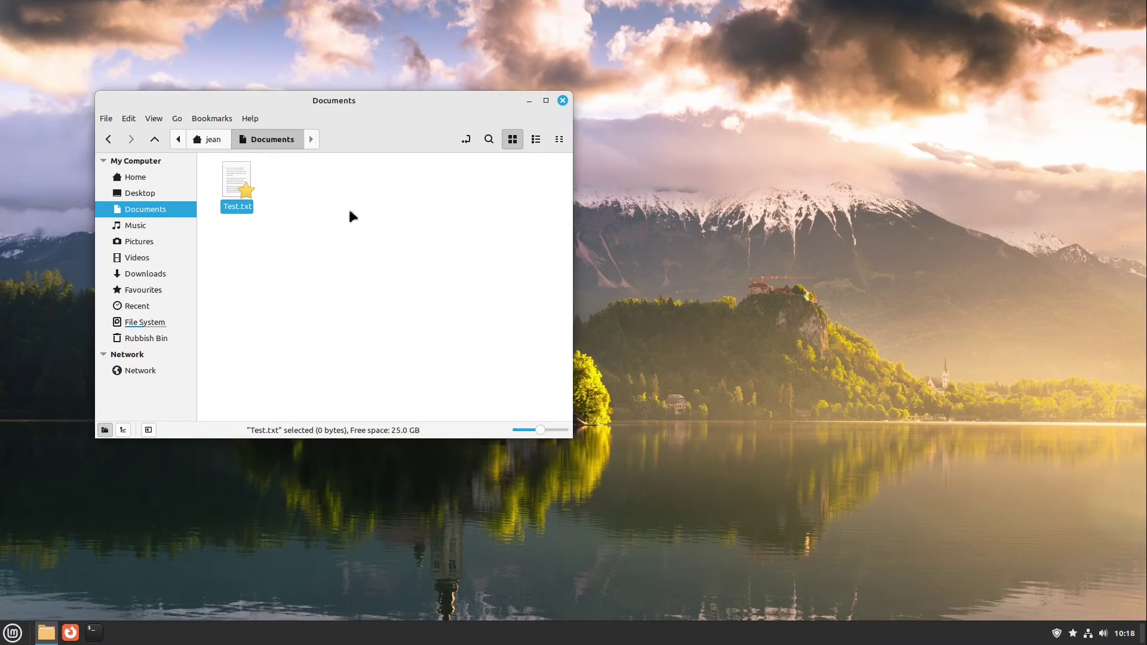
click(1074, 634)
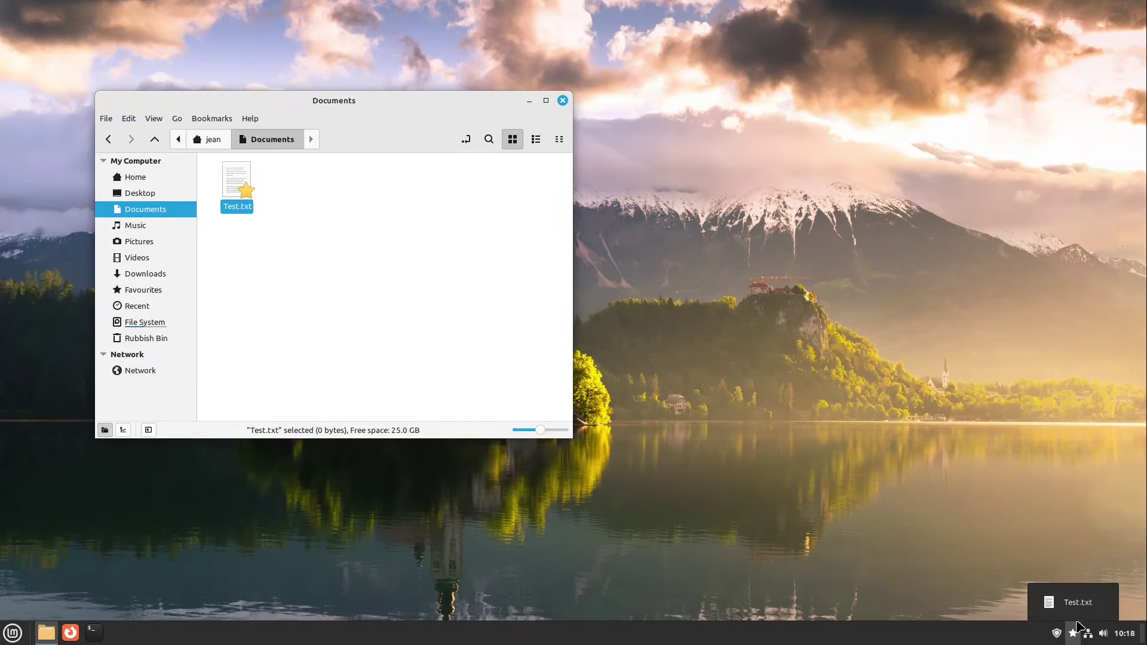
click(1073, 634)
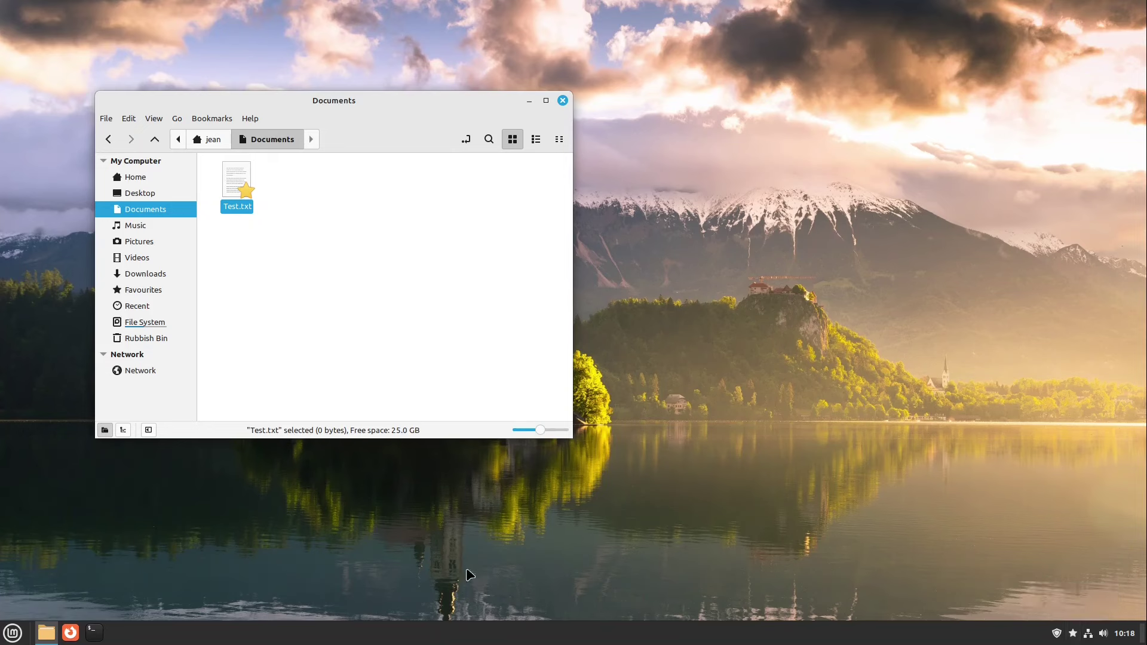
Step: Search the application menu for the text editor
click(13, 633)
text(Test)
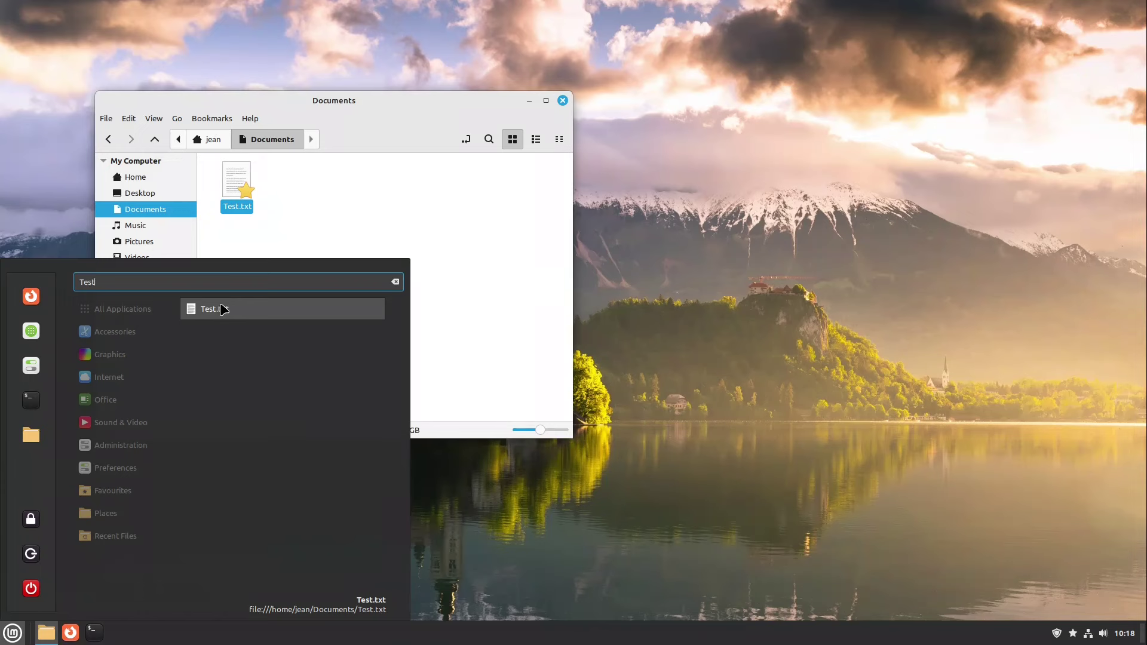
key(BackSpace)
key(BackSpace)
Step: Launch Text Editor and confirm Test.txt is listed under File > Favourites
text(xt)
click(223, 309)
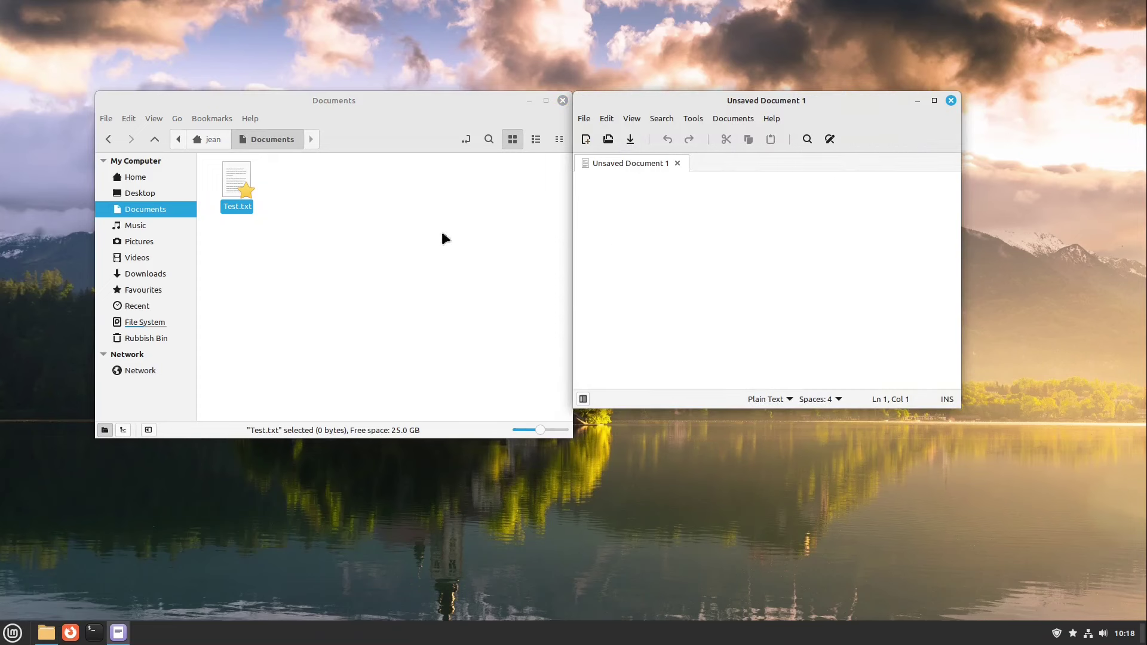
click(586, 119)
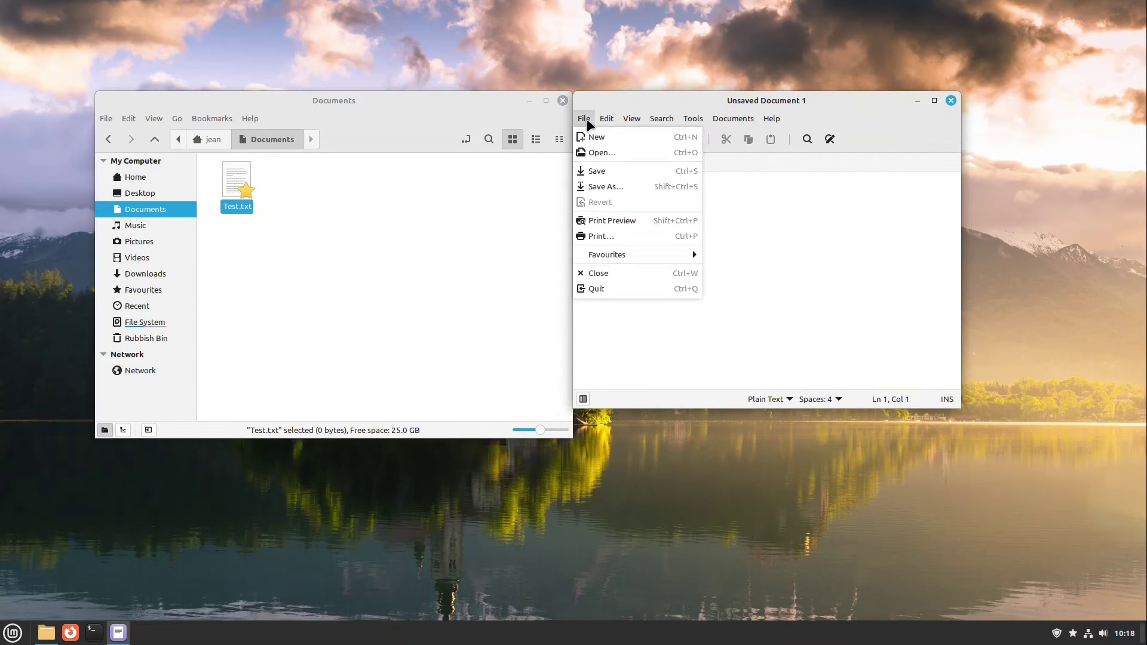
mouse_move(606, 255)
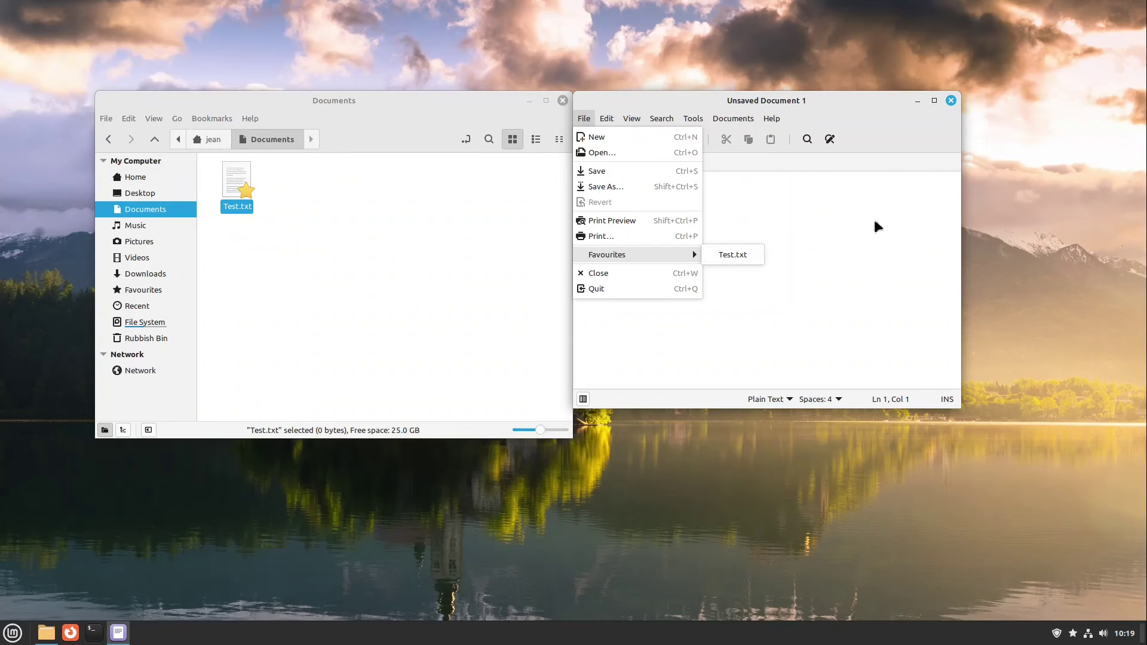
click(949, 103)
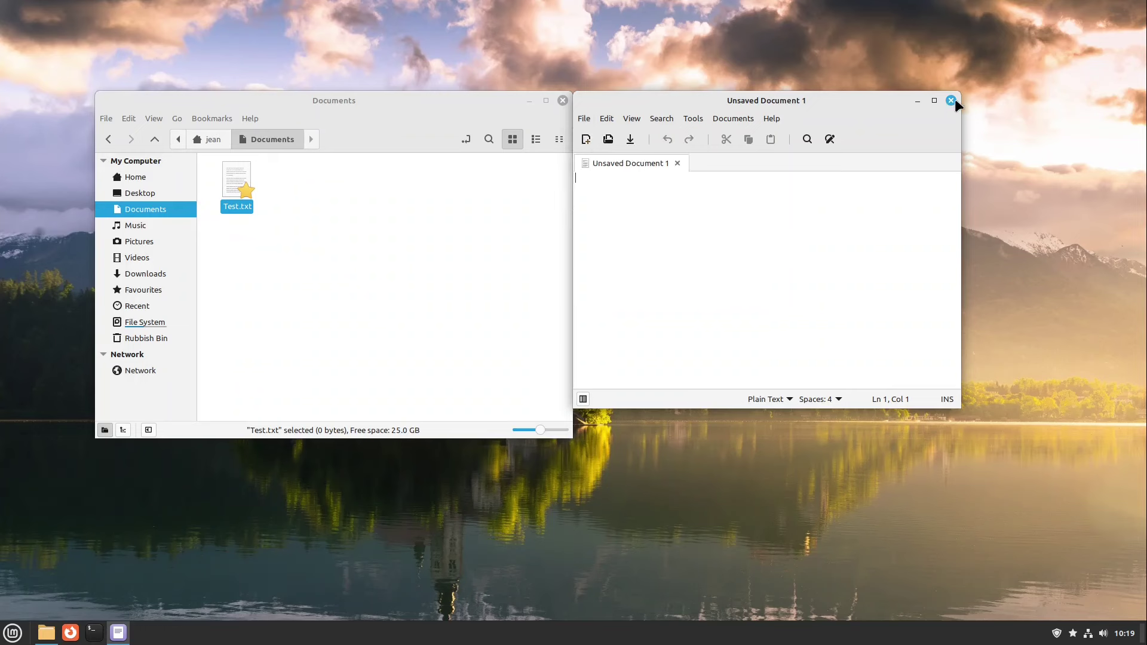
Step: Close the blank Text Editor window and the Documents file manager window
click(951, 100)
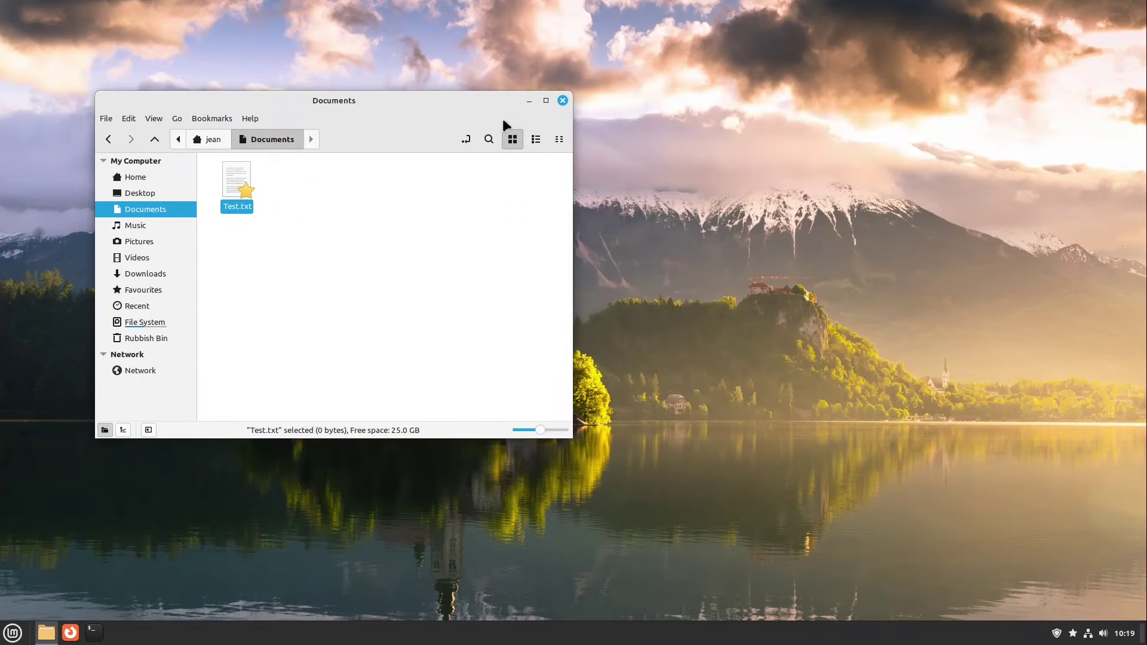
click(563, 101)
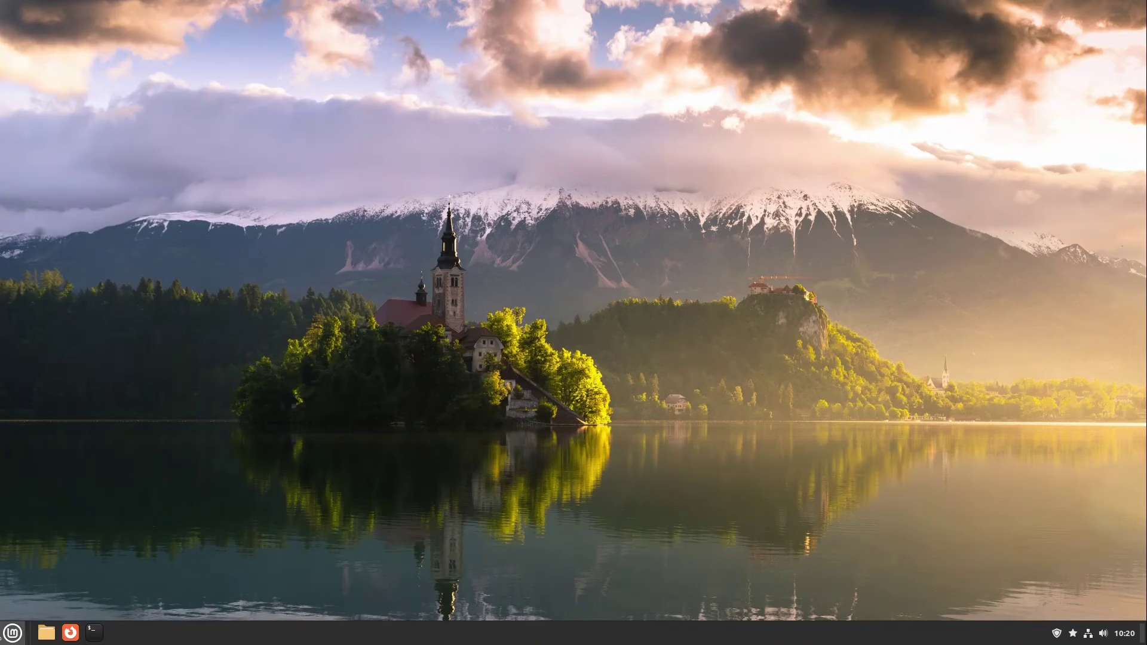
Step: Launch Software Manager, enlarge and reposition its window, and browse the Flatpak category
click(12, 633)
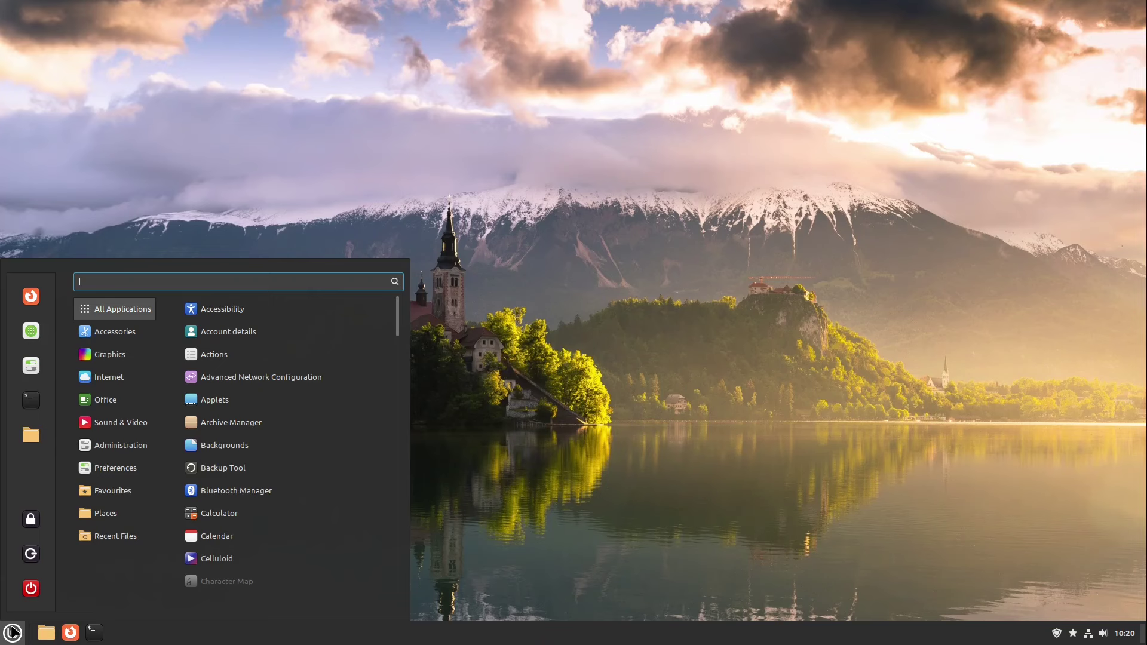
click(31, 330)
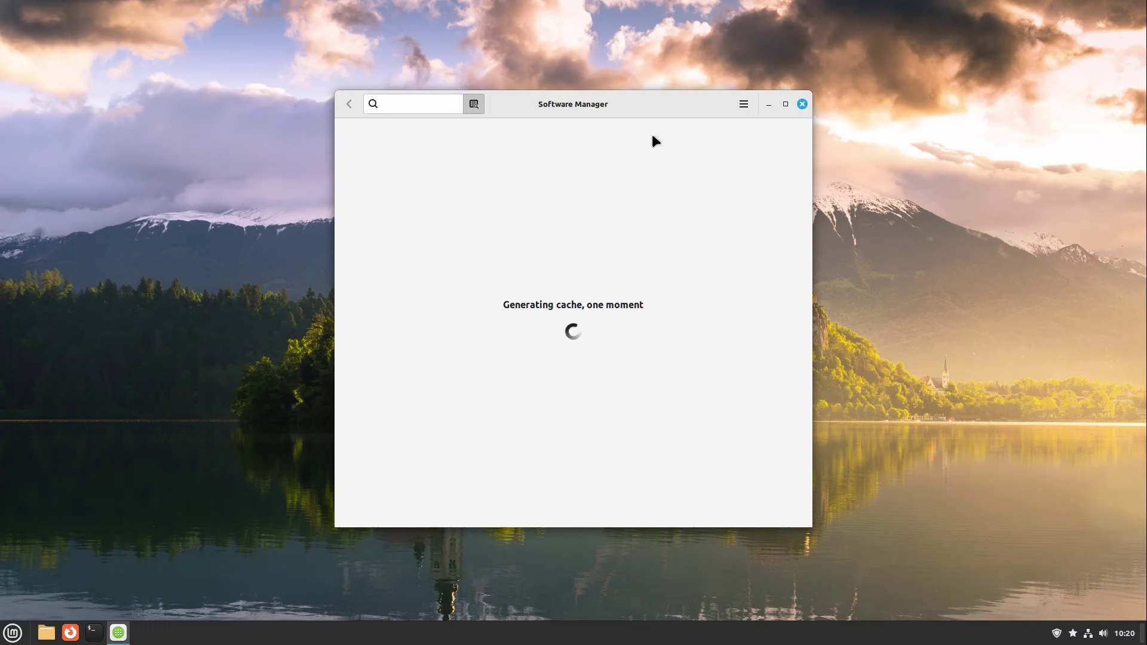
drag(635, 106, 559, 73)
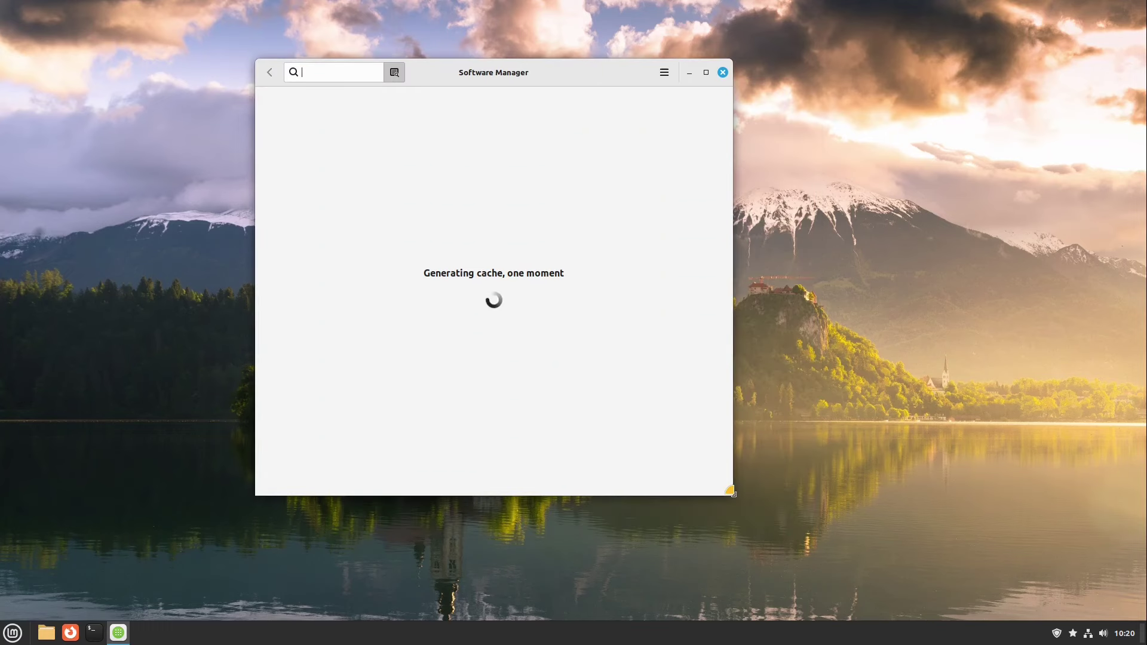
drag(730, 492, 909, 543)
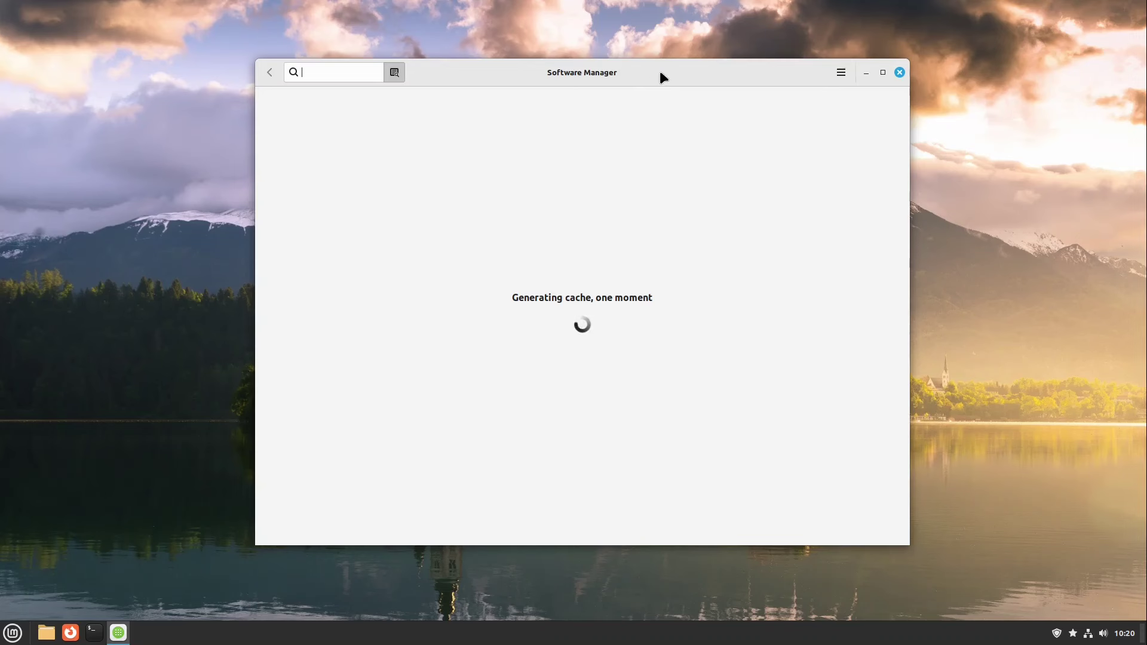
drag(660, 72, 650, 76)
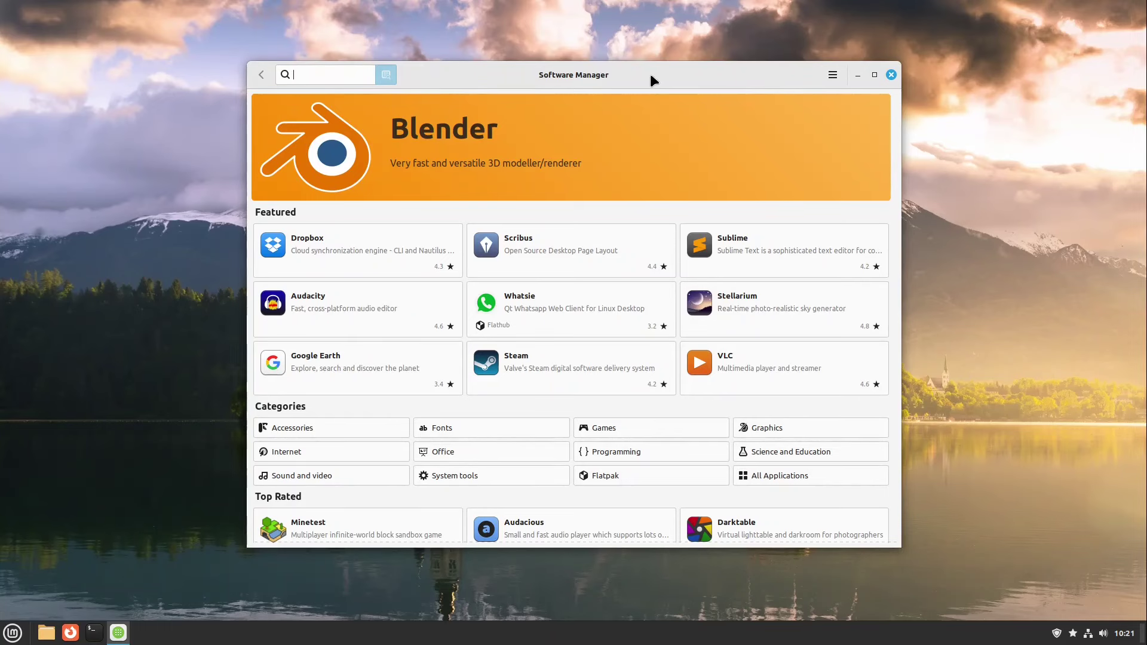
click(578, 473)
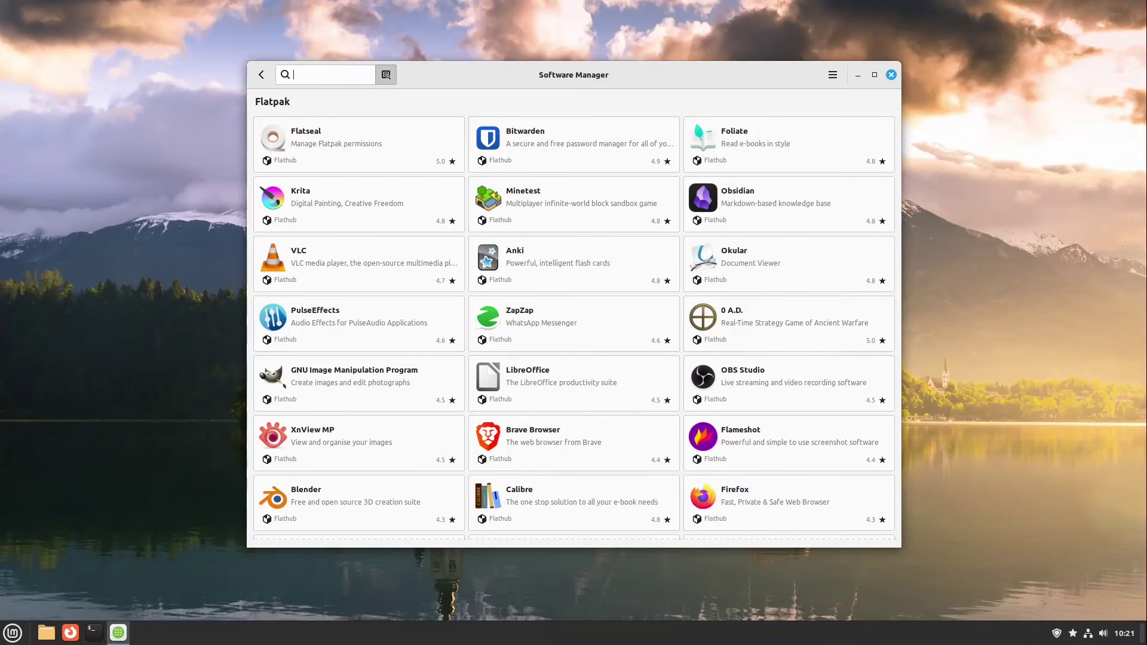
Step: Minimize Software Manager to reveal the desktop
click(858, 75)
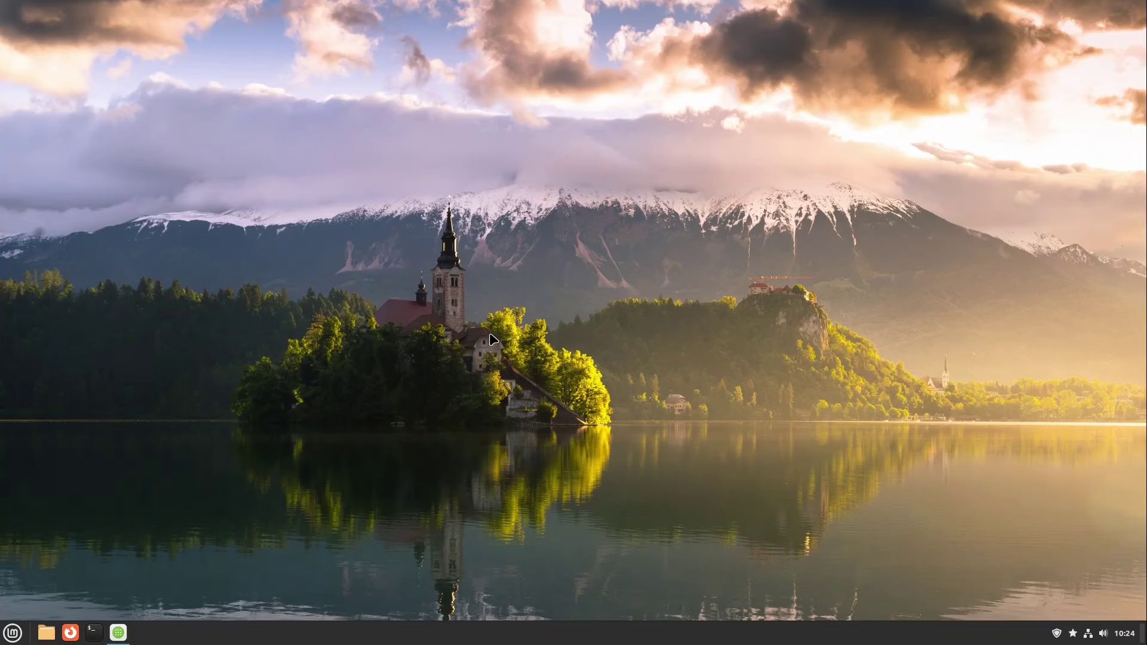
click(13, 633)
text(well)
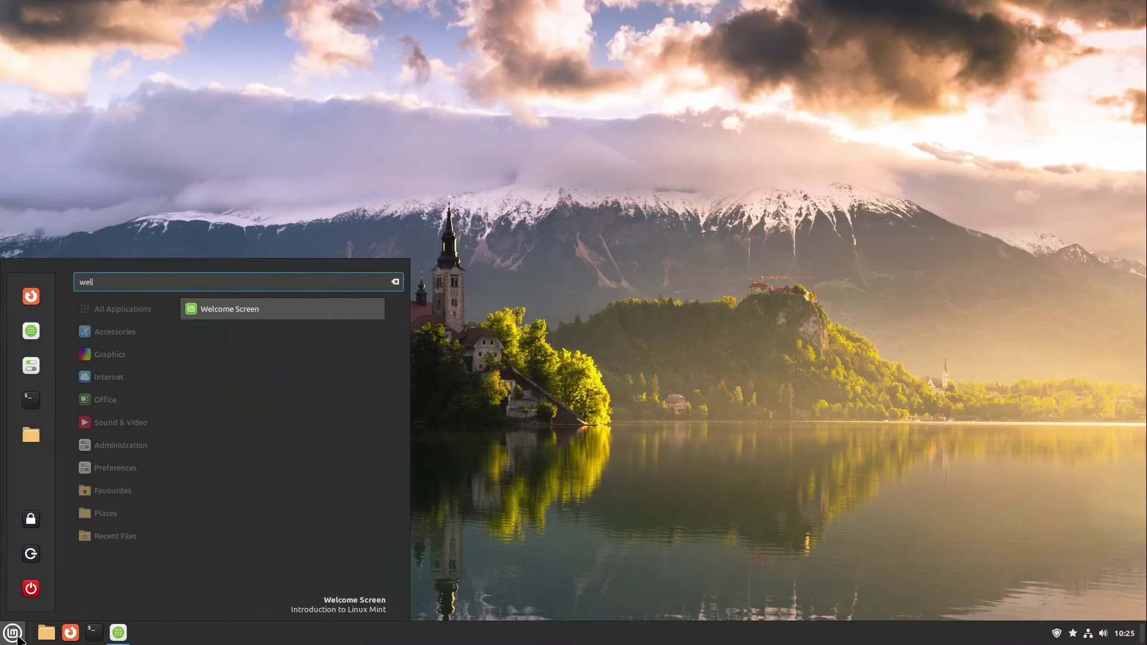
key(Return)
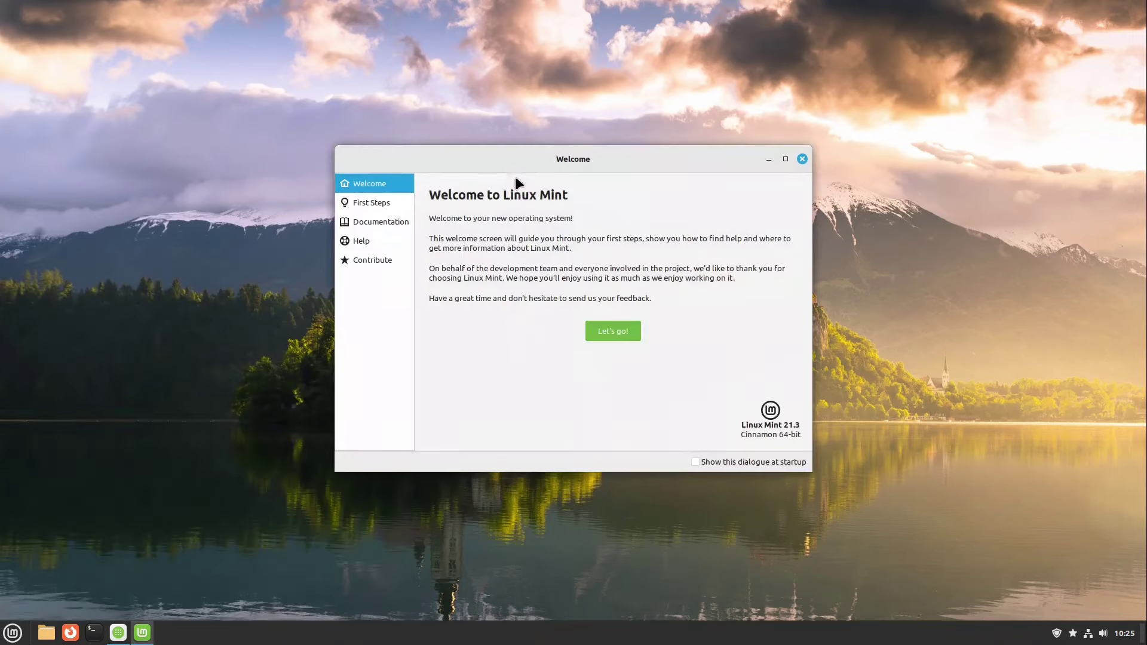
click(402, 209)
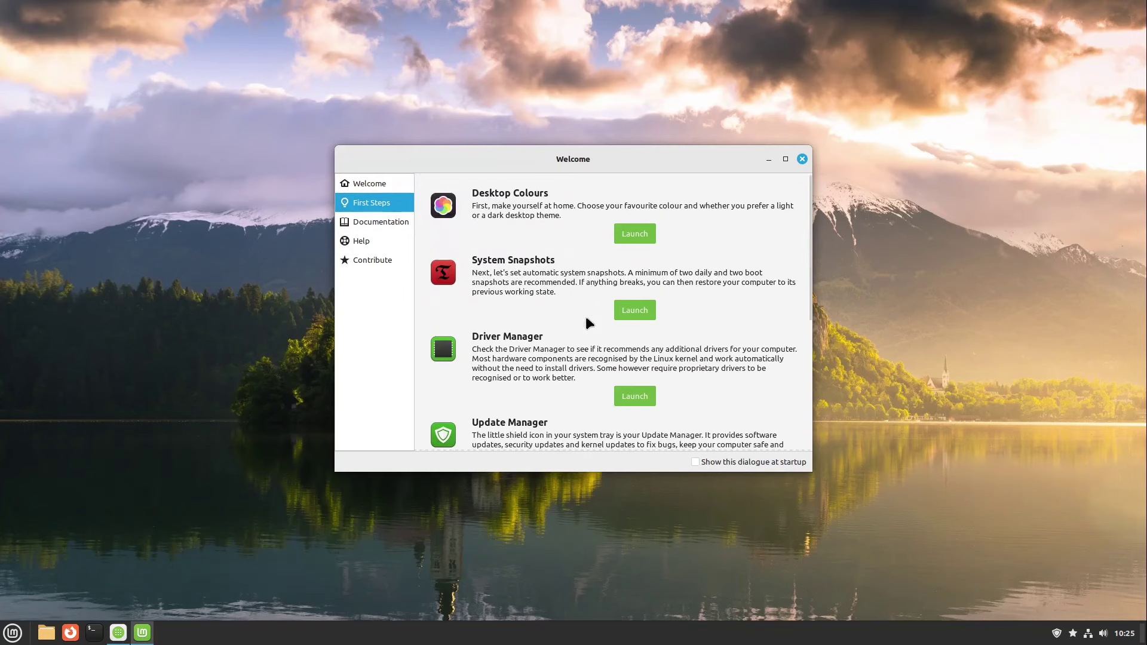
scroll(585, 317, down, 5)
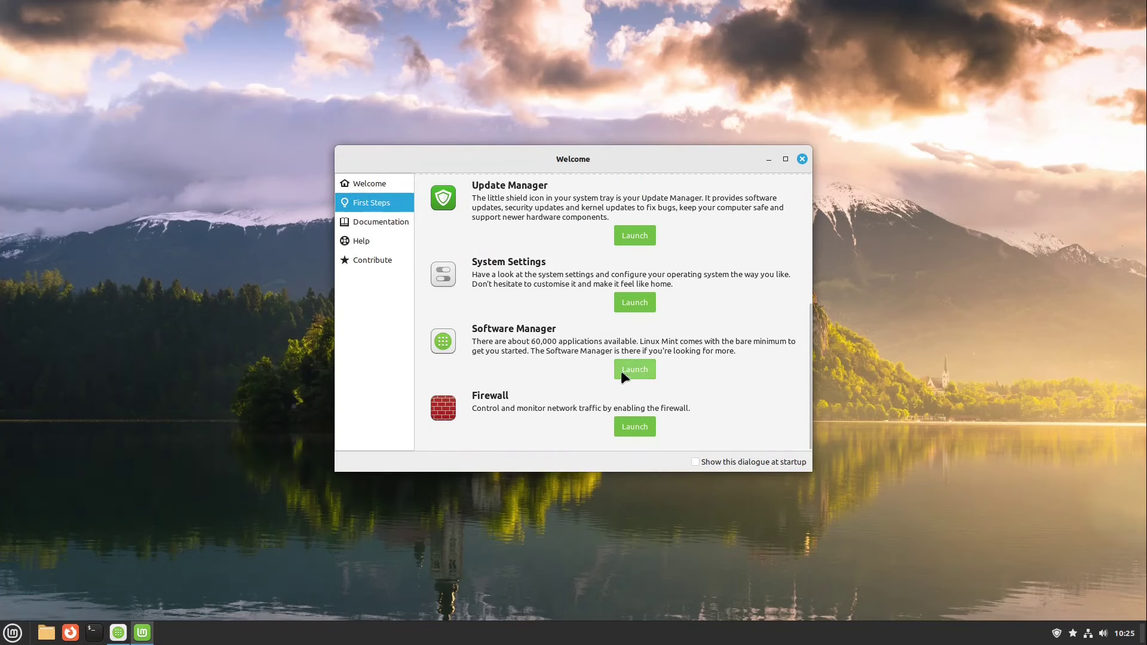
click(394, 226)
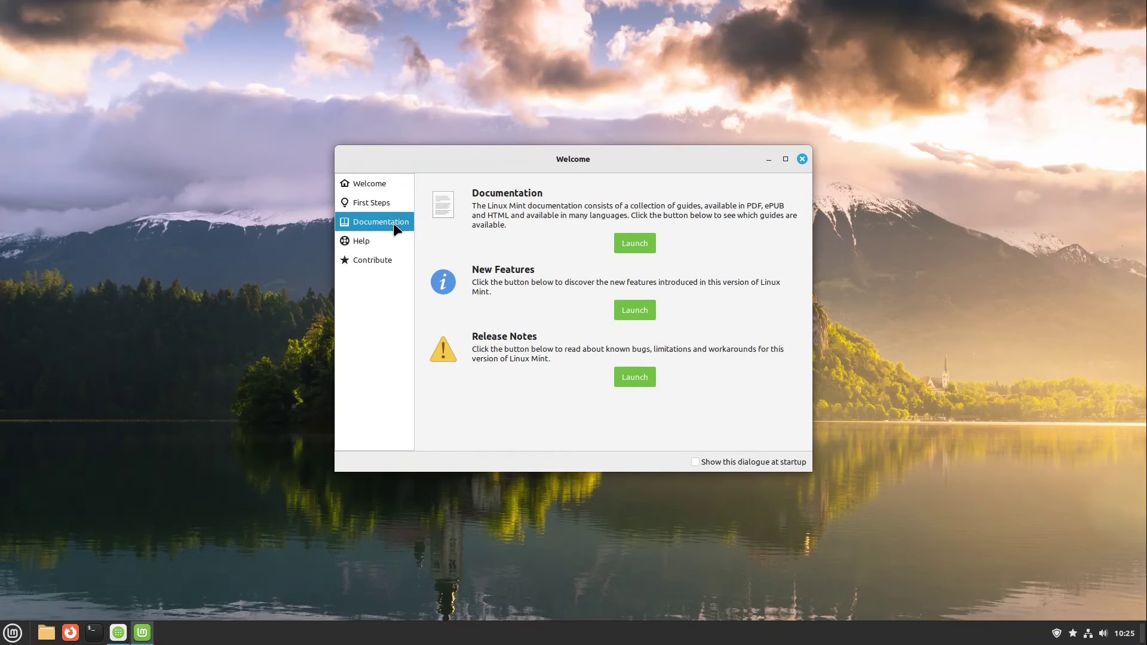
click(803, 158)
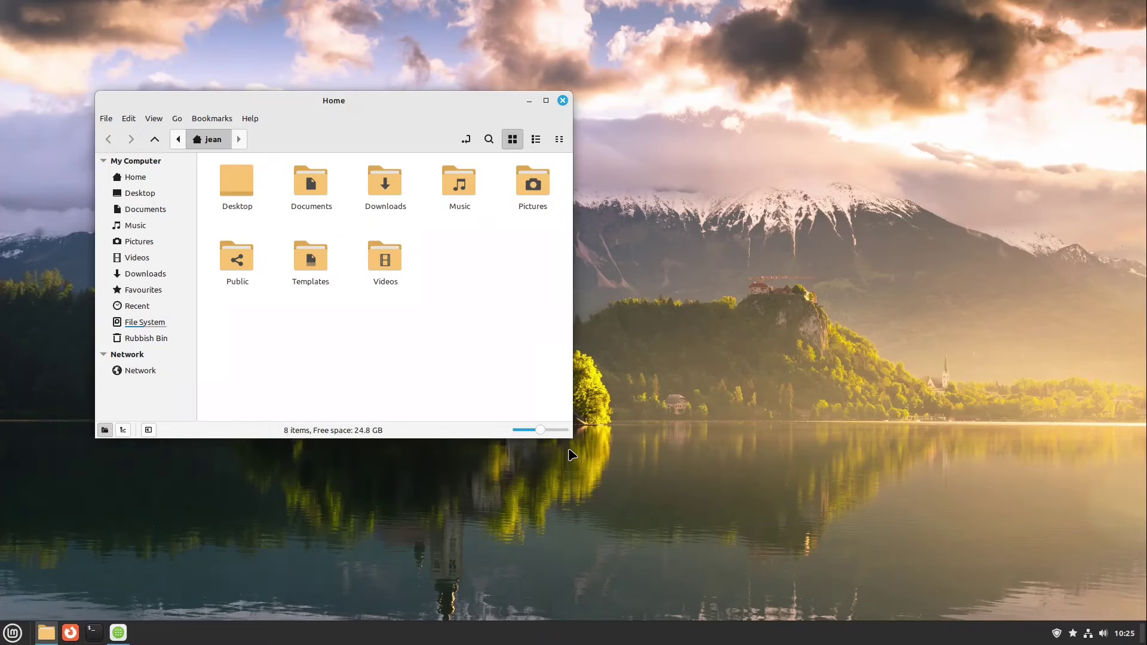
click(563, 101)
key(super)
click(27, 366)
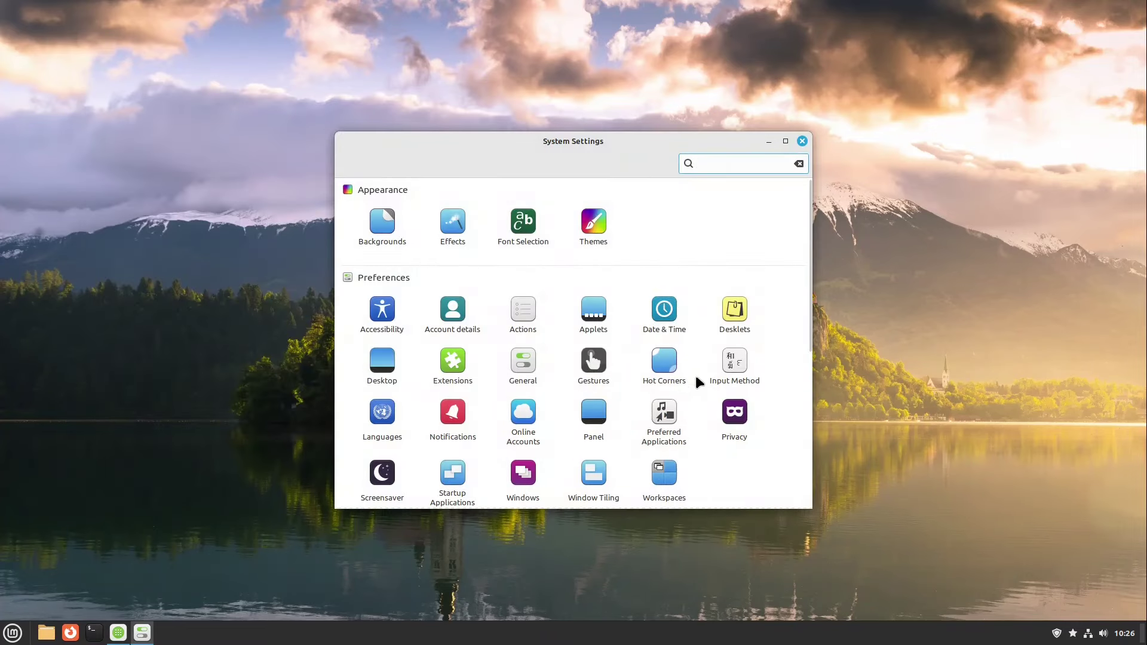
scroll(696, 380, down, 3)
scroll(735, 419, up, 3)
click(804, 141)
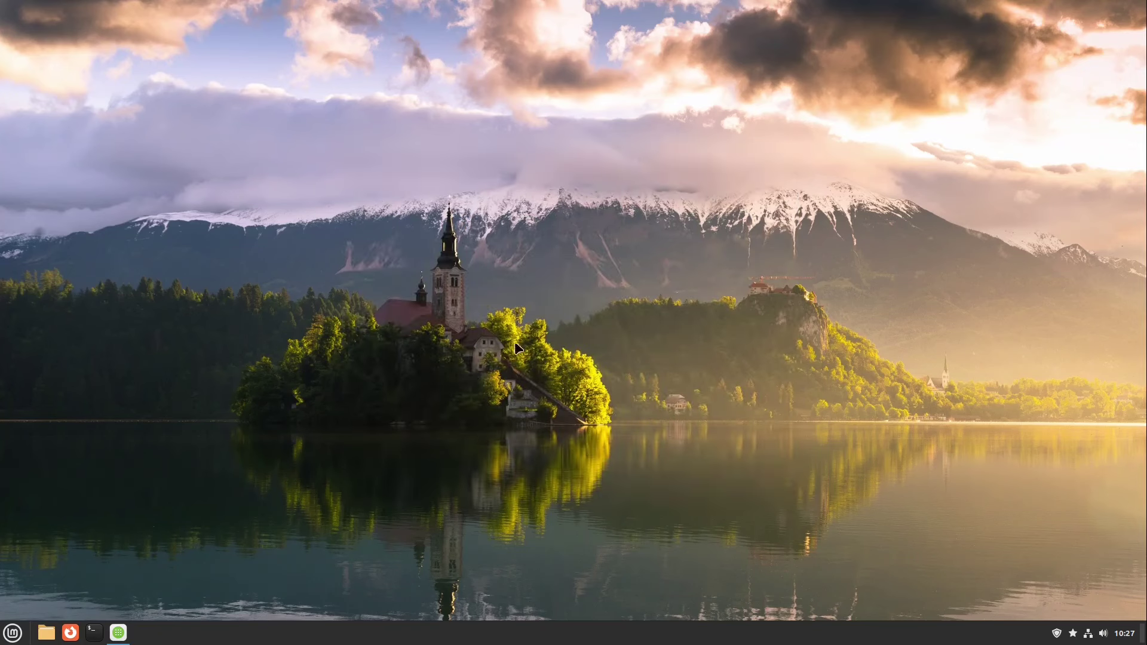
Step: Launch Actions via the 'act' menu search and scroll its Download tab listing
click(12, 632)
text(act)
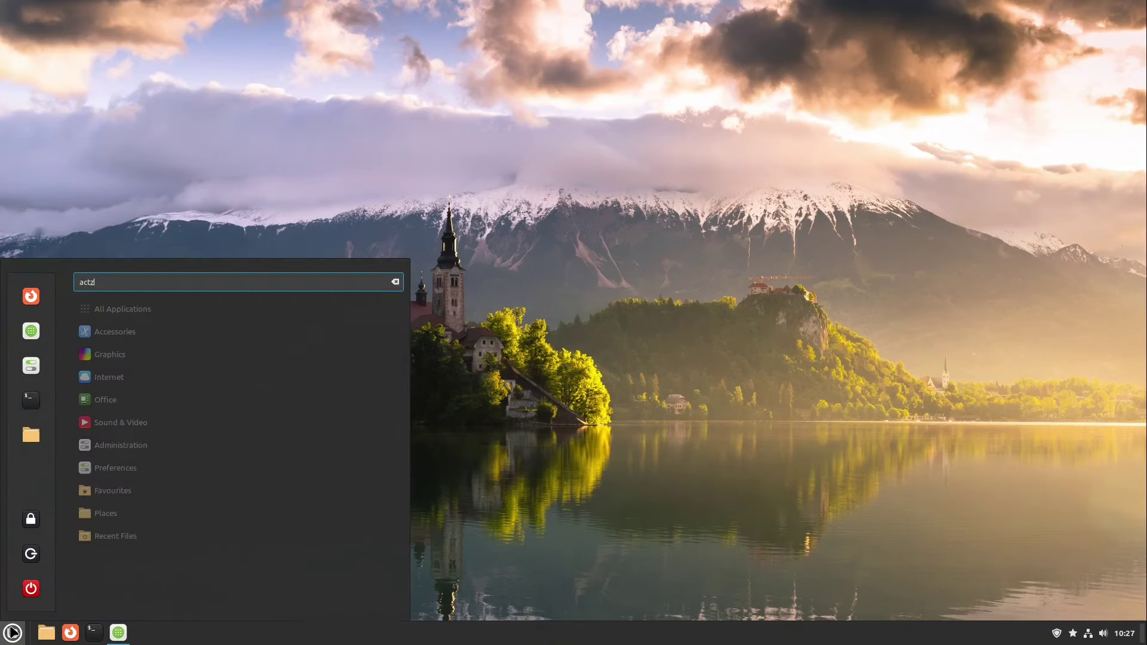
click(291, 310)
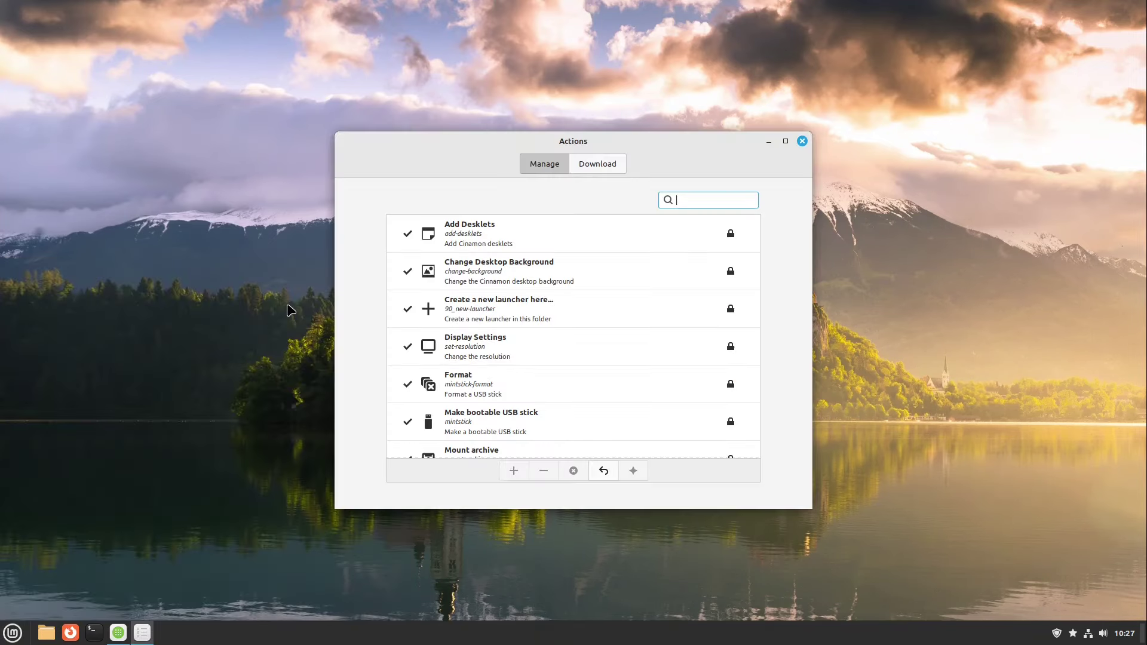
click(590, 164)
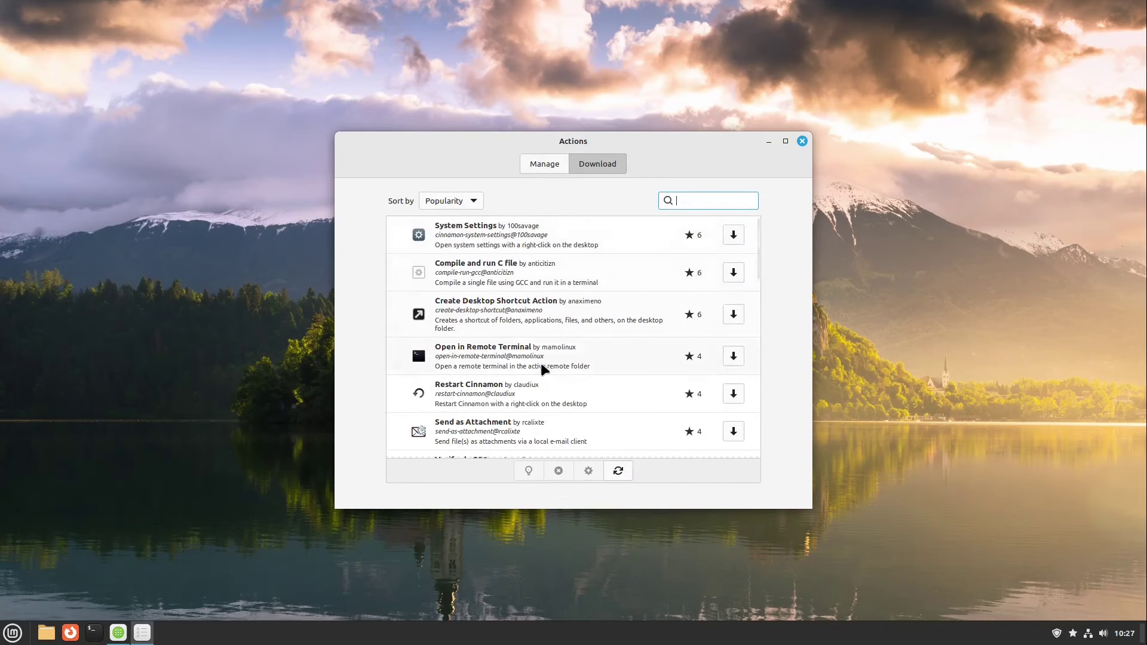
scroll(517, 297, down, 6)
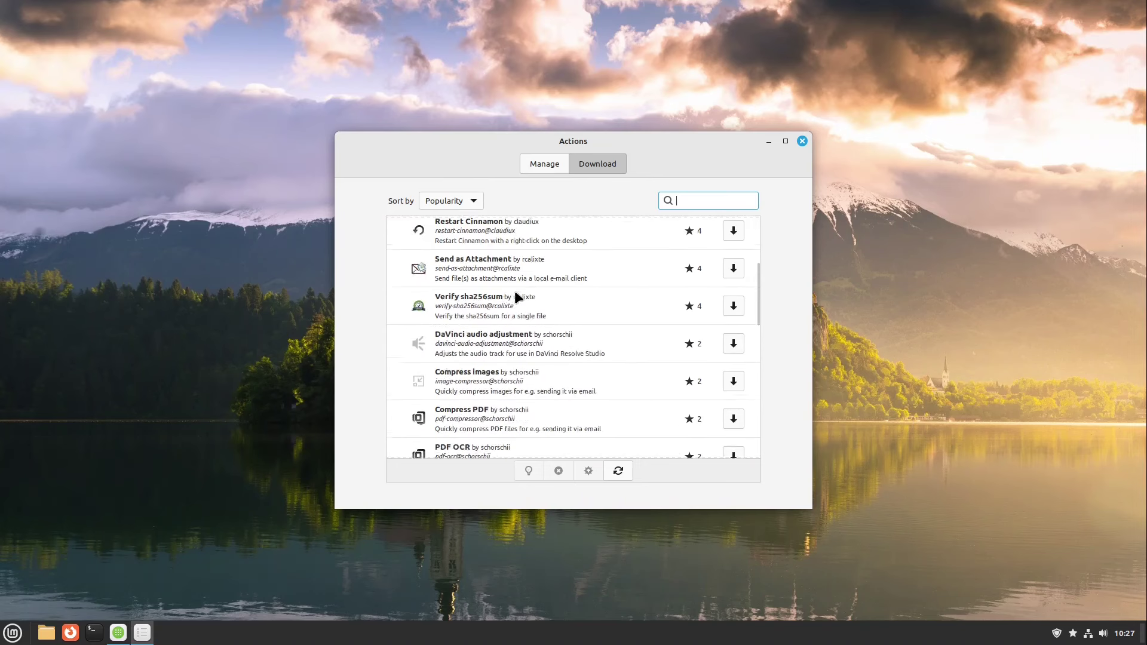
scroll(515, 291, down, 7)
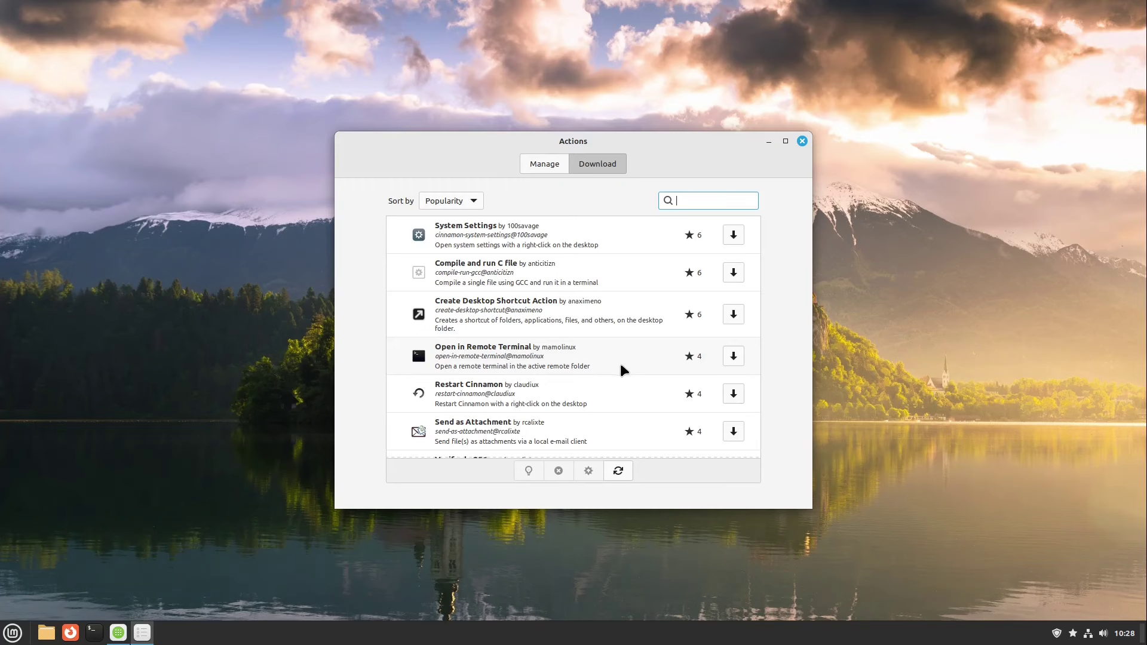
Step: Close the Actions window
click(804, 141)
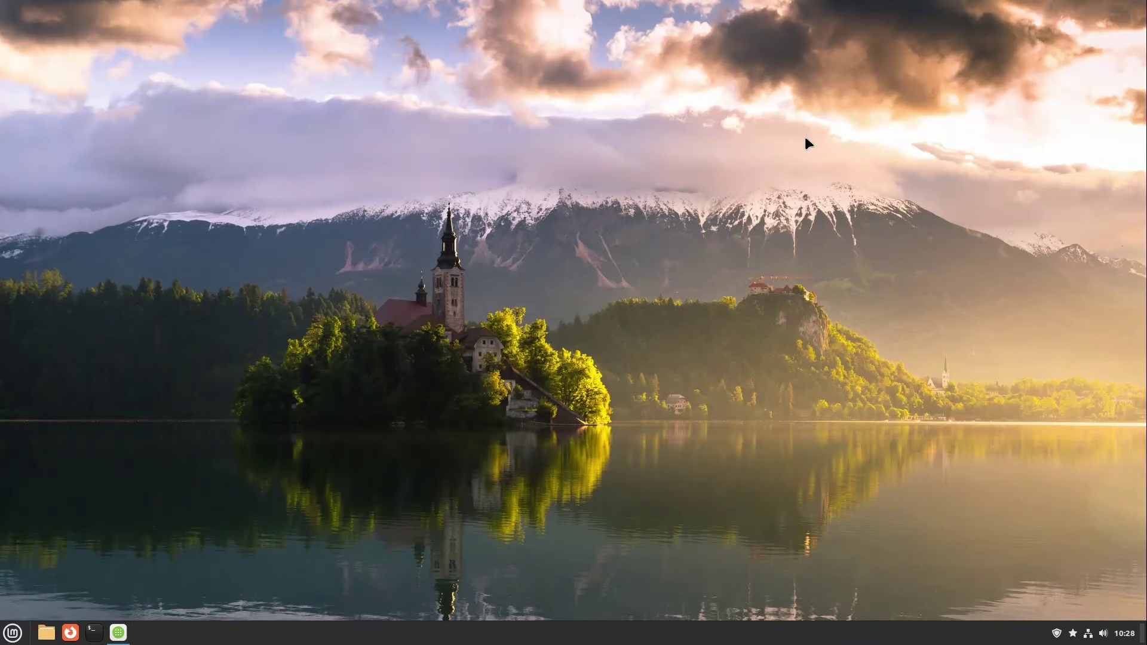